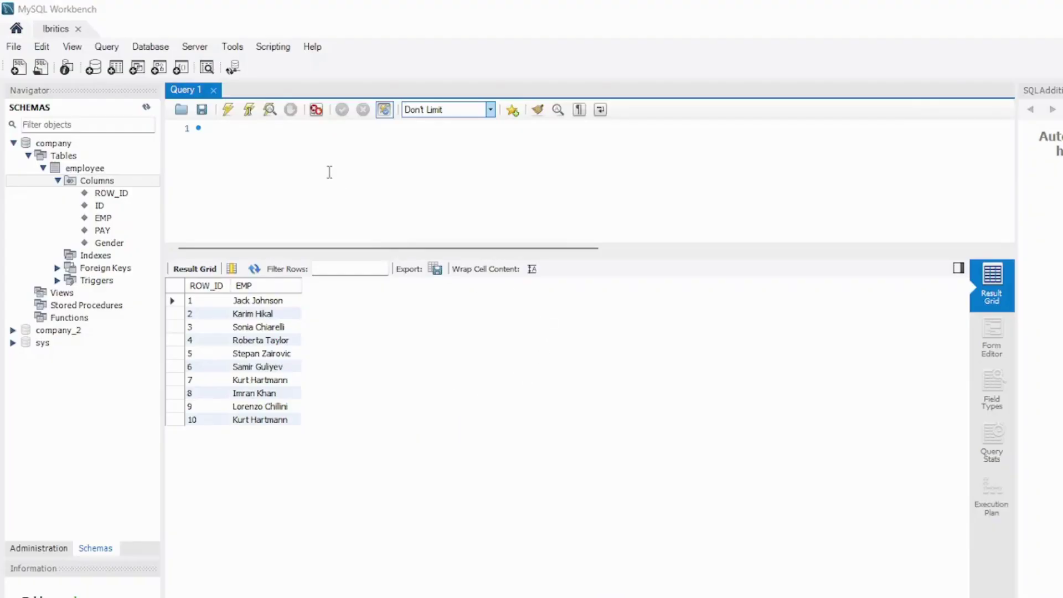
Browse the company schema tree and expand the employee table to show its columns
left_click(299, 158)
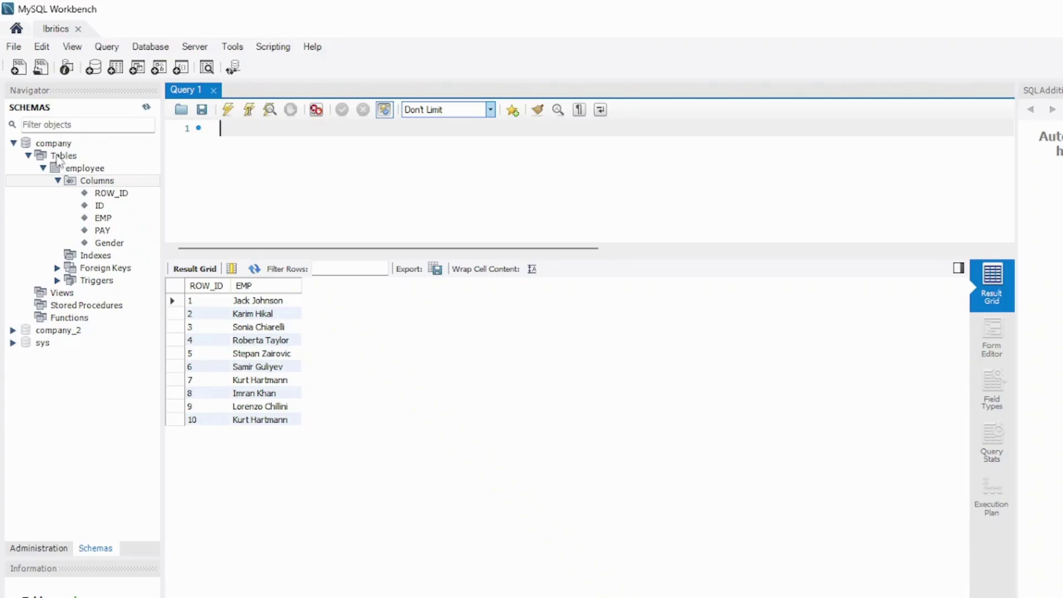
mouse_move(84, 168)
left_click(43, 168)
left_click(14, 143)
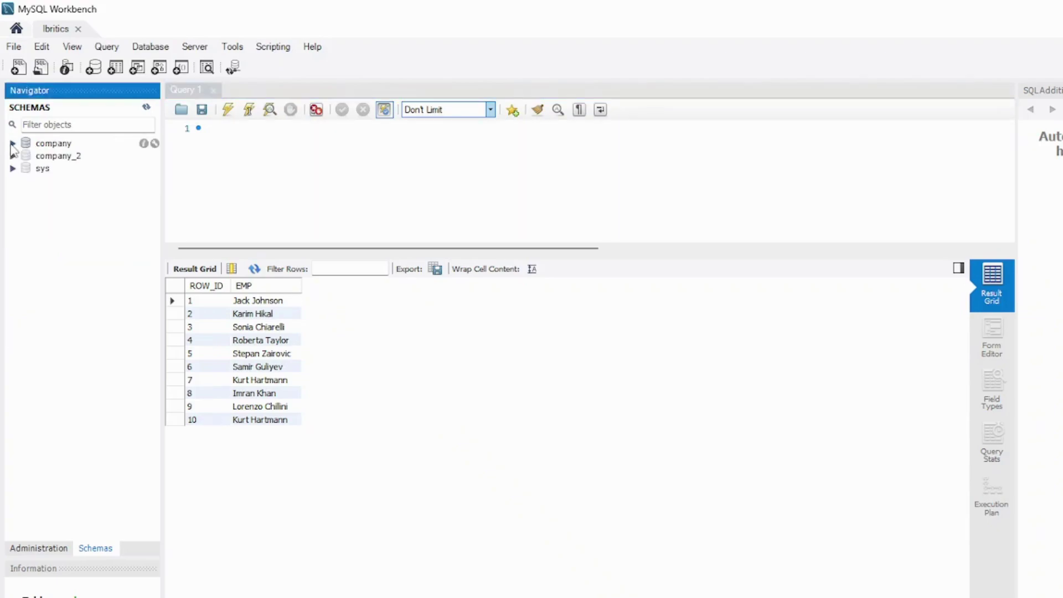
left_click(13, 143)
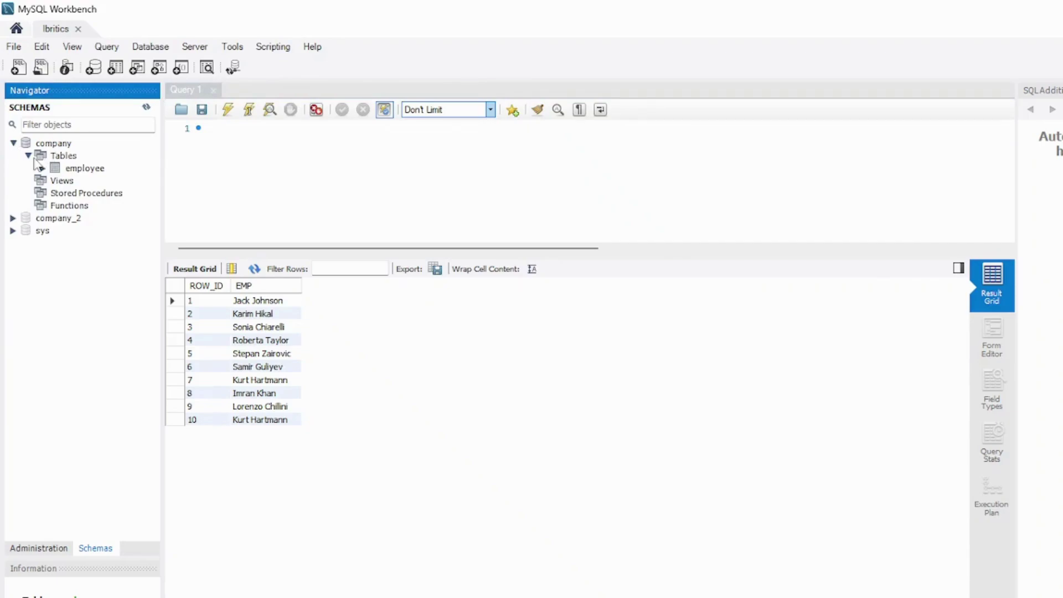
mouse_move(86, 168)
left_click(42, 168)
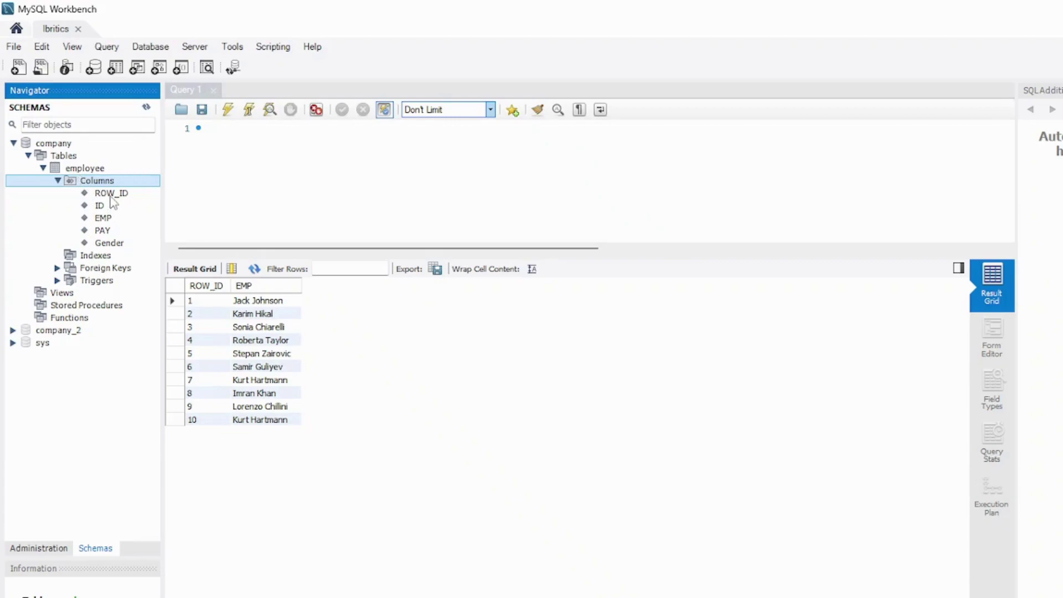
Write and run SELECT * FROM company.employee; to list all ten employee rows
left_click(238, 135)
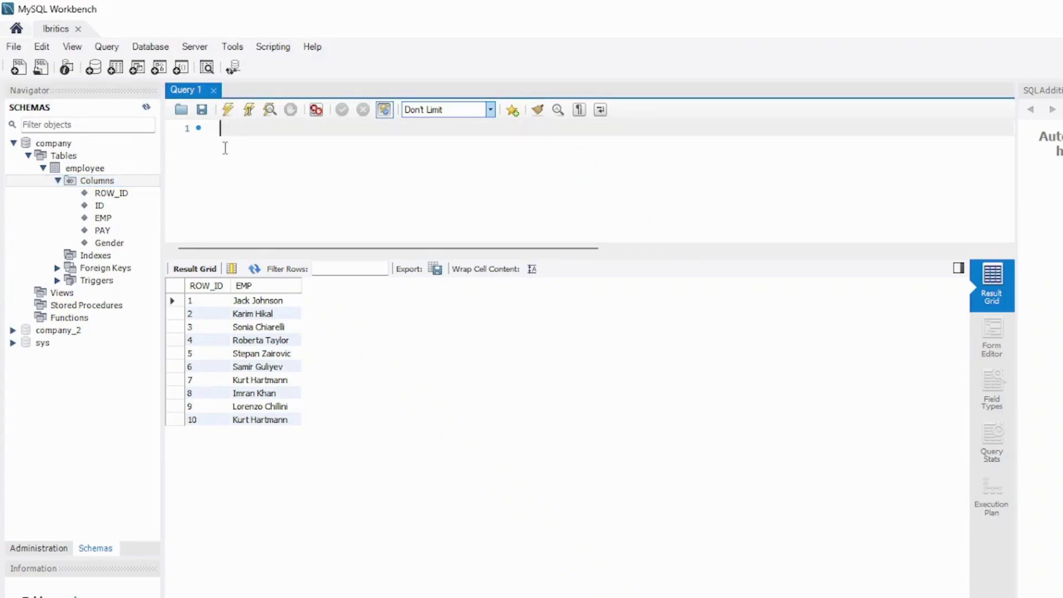
type("S")
type("EL")
key("BackSpace")
type("LEC")
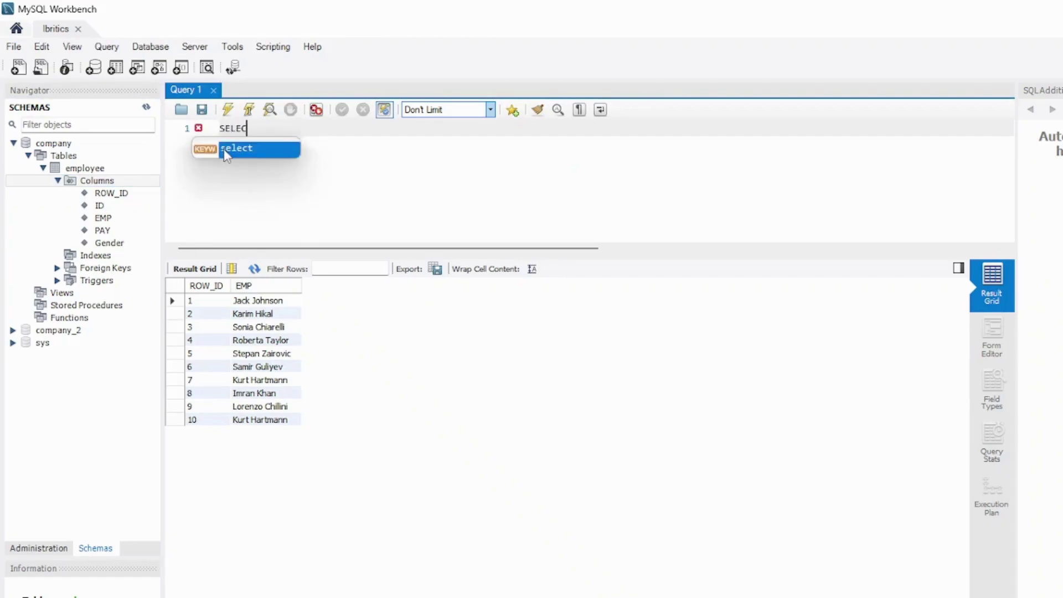
key("Return")
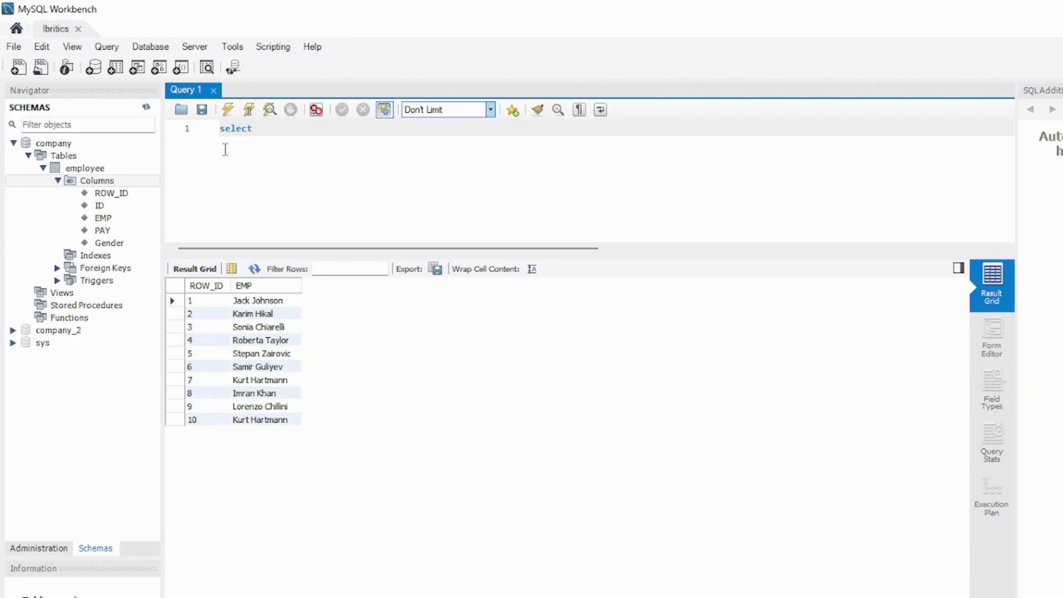
type("*")
type("from")
type("colu")
type("mn")
key("BackSpace")
key("BackSpace")
key("BackSpace")
key("BackSpace")
type("mpa")
type("ny.")
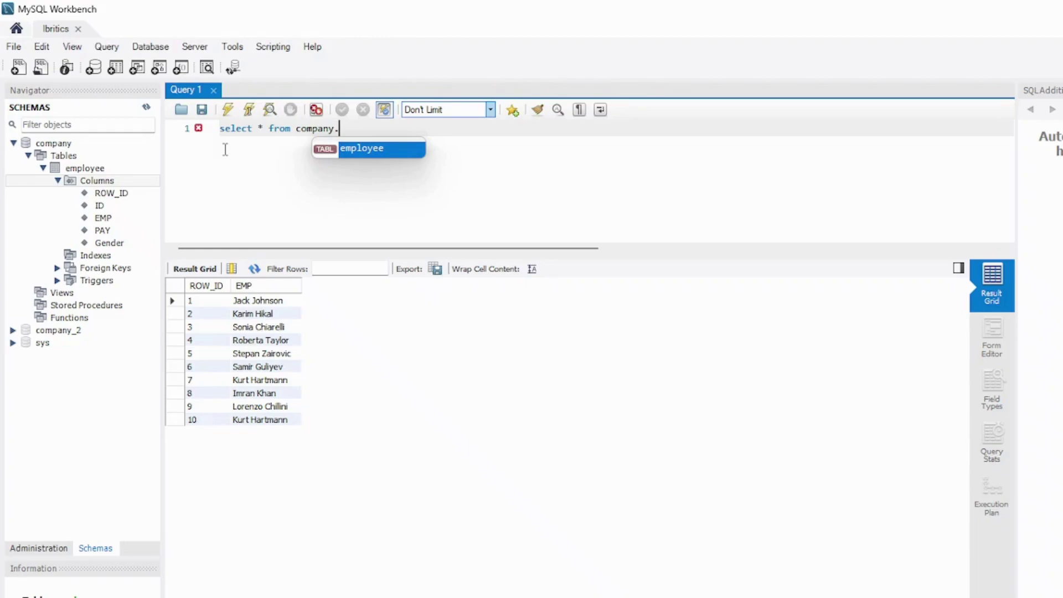
key("Return")
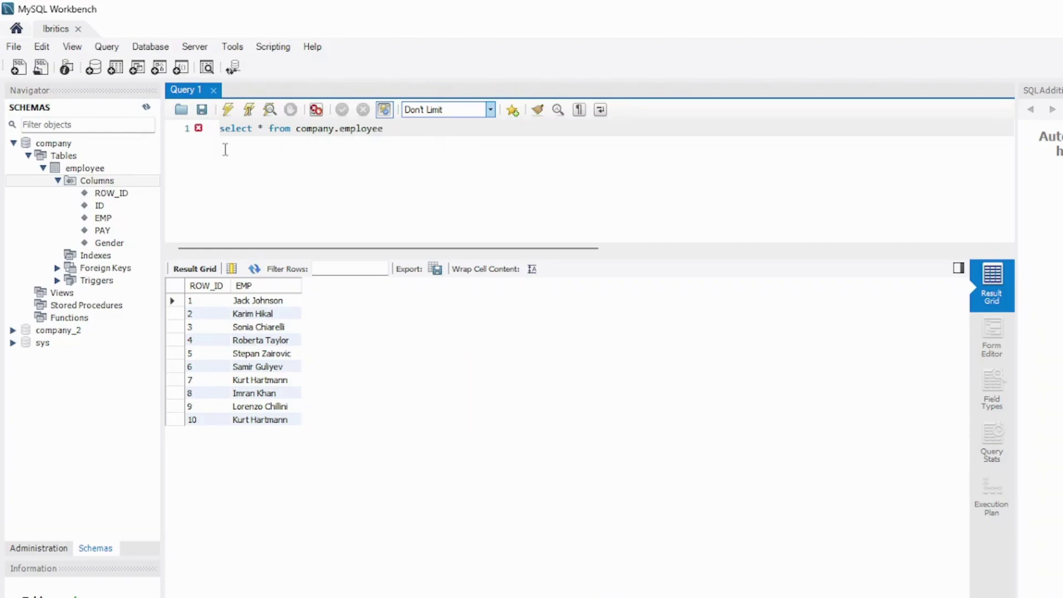
type(";")
left_click(227, 109)
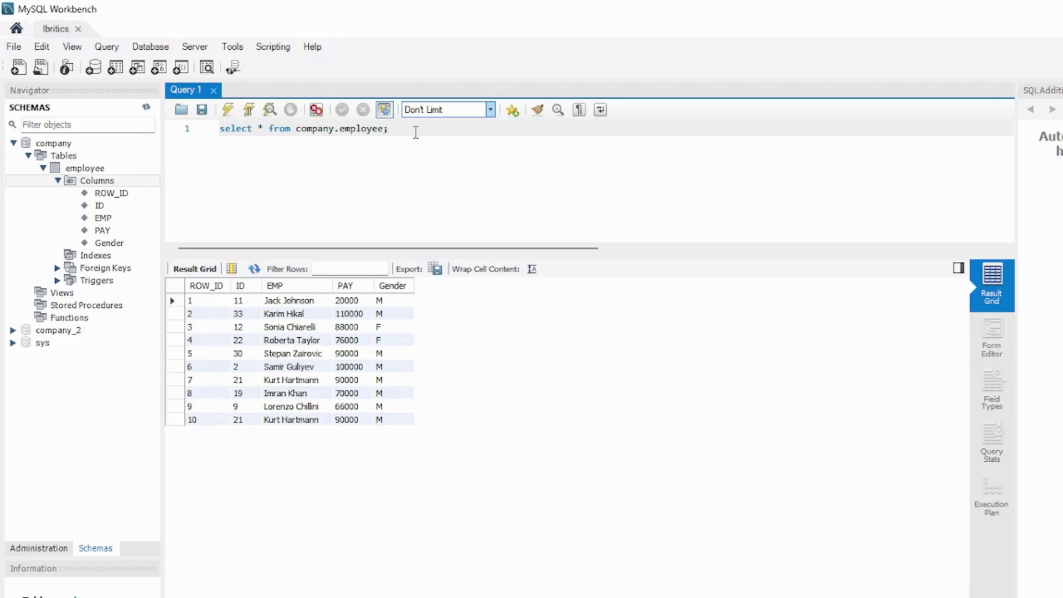
Write 'select * from company.employee limit 5;' on line 2, copying the table name from line 1
key("Return")
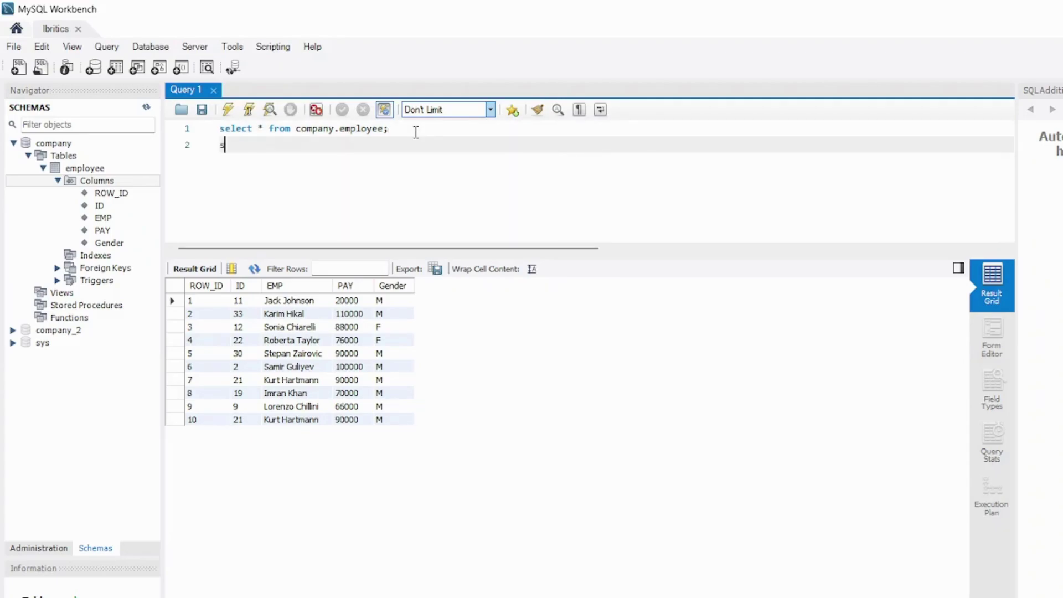
type("se")
key("BackSpace")
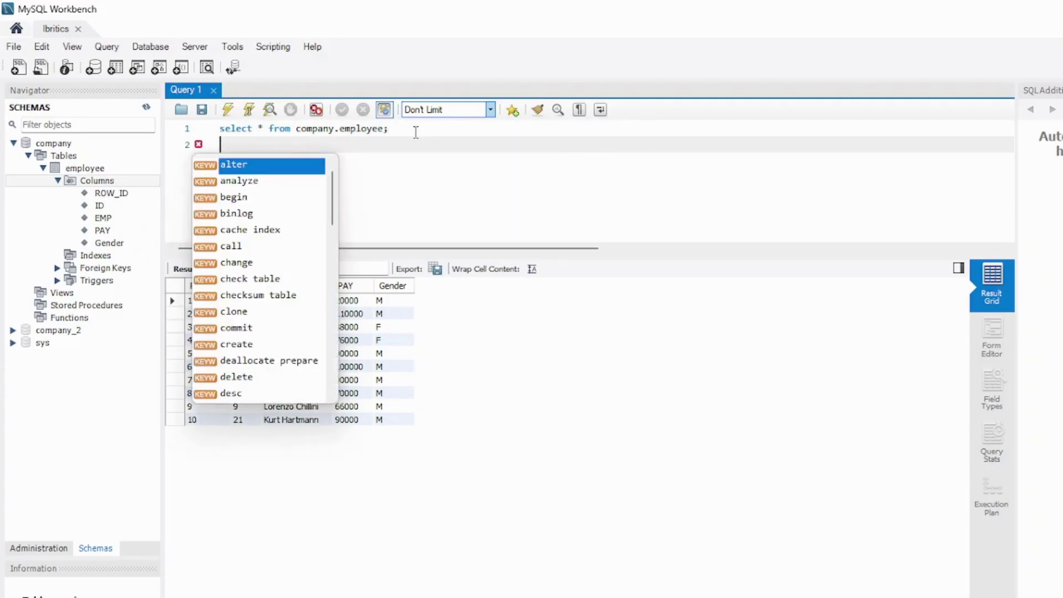
key("BackSpace")
type("s")
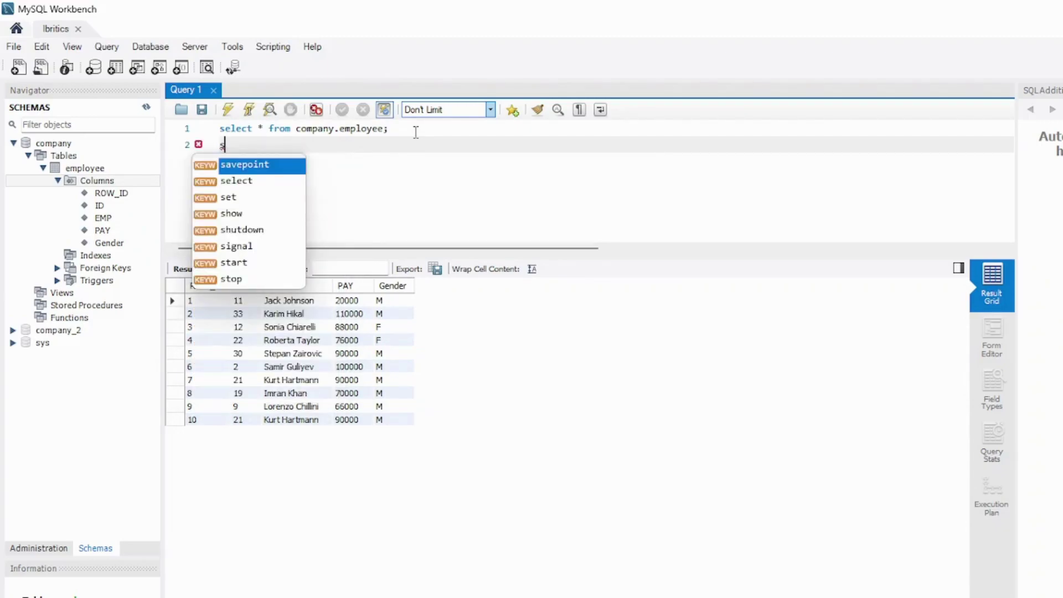
type("elect ")
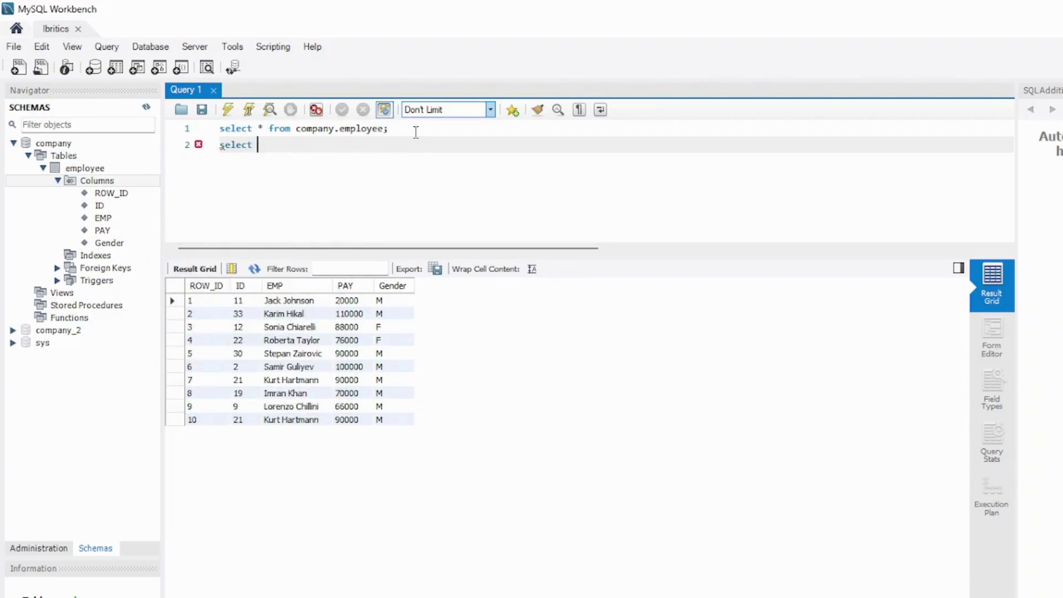
type("* ")
type("fr")
key("BackSpace")
key("BackSpace")
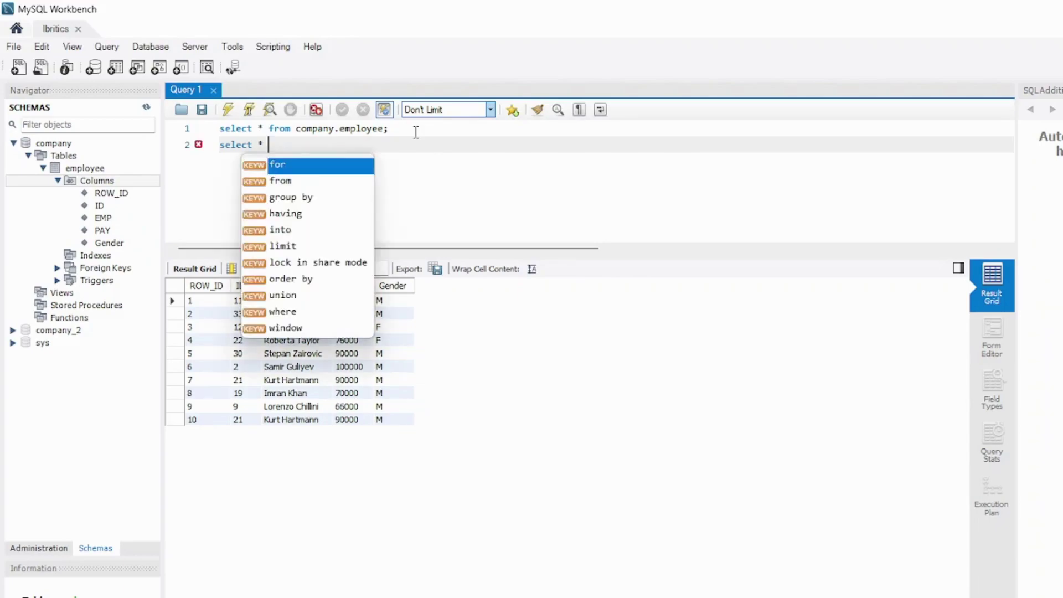
type("from")
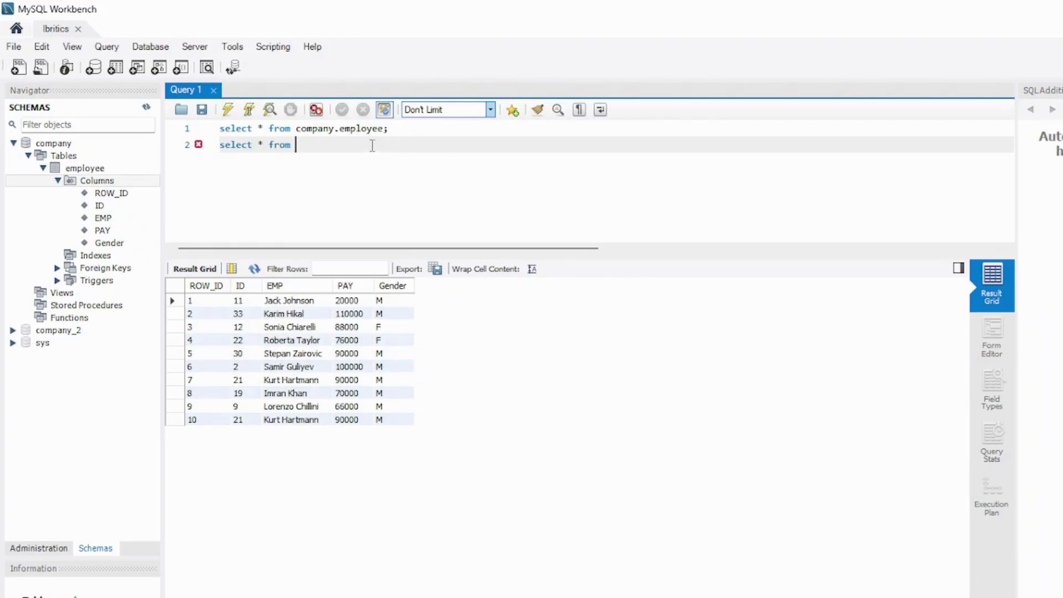
left_click_drag(384, 129, 297, 130)
key("ctrl+c")
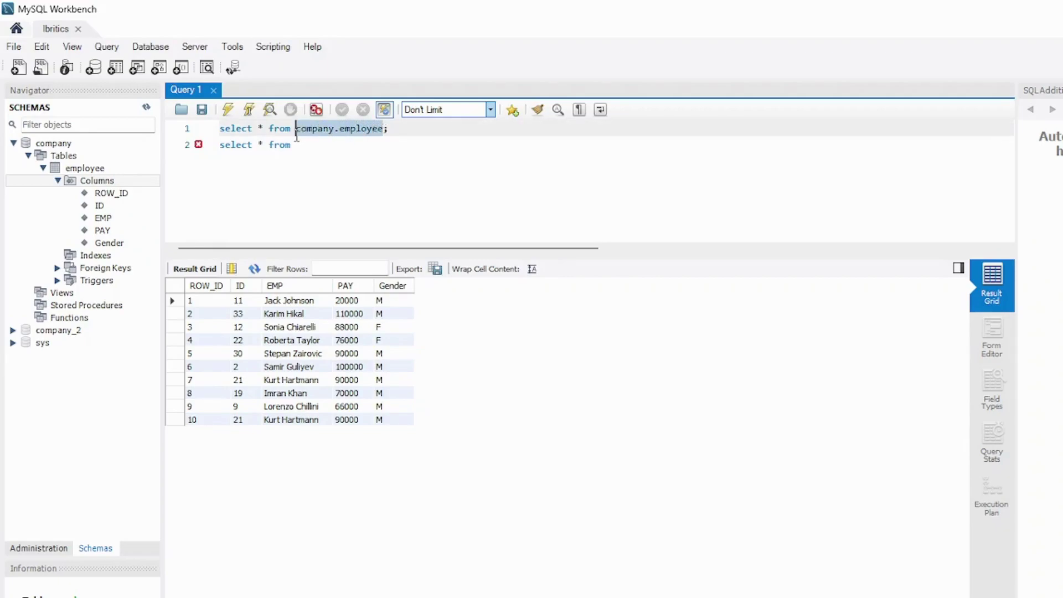
left_click(309, 147)
key("ctrl+v")
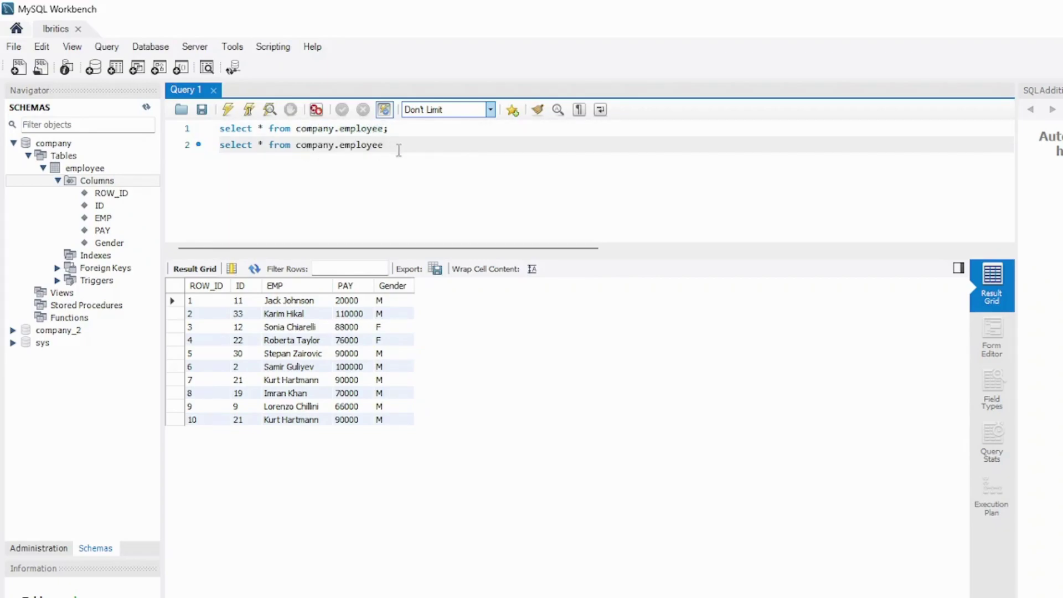
key("Return")
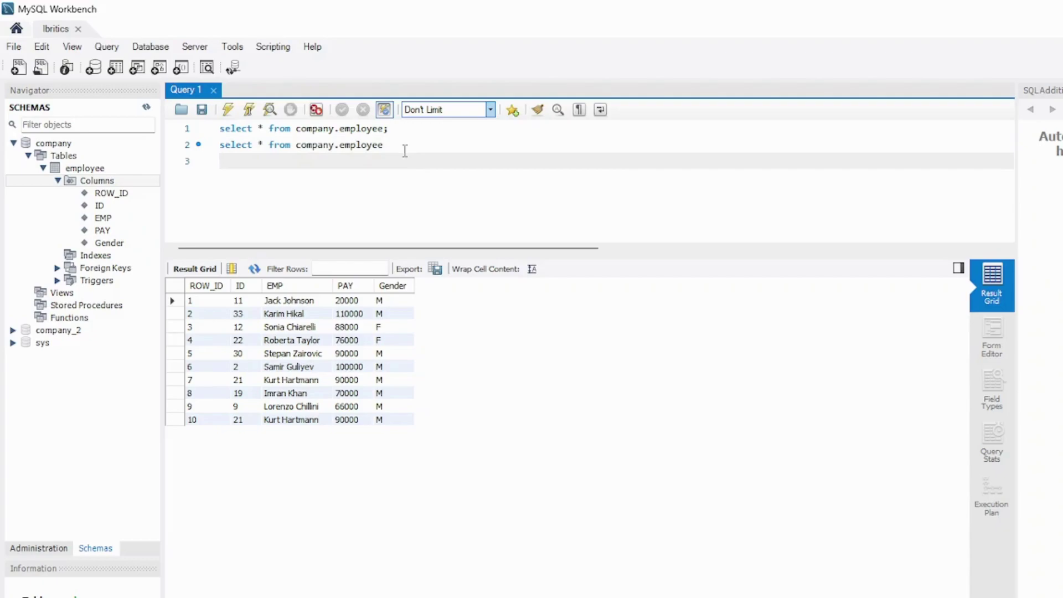
type("limit")
type(" 5;")
Run the selected limit 5 query so only five employee rows are listed
left_click_drag(262, 161, 220, 145)
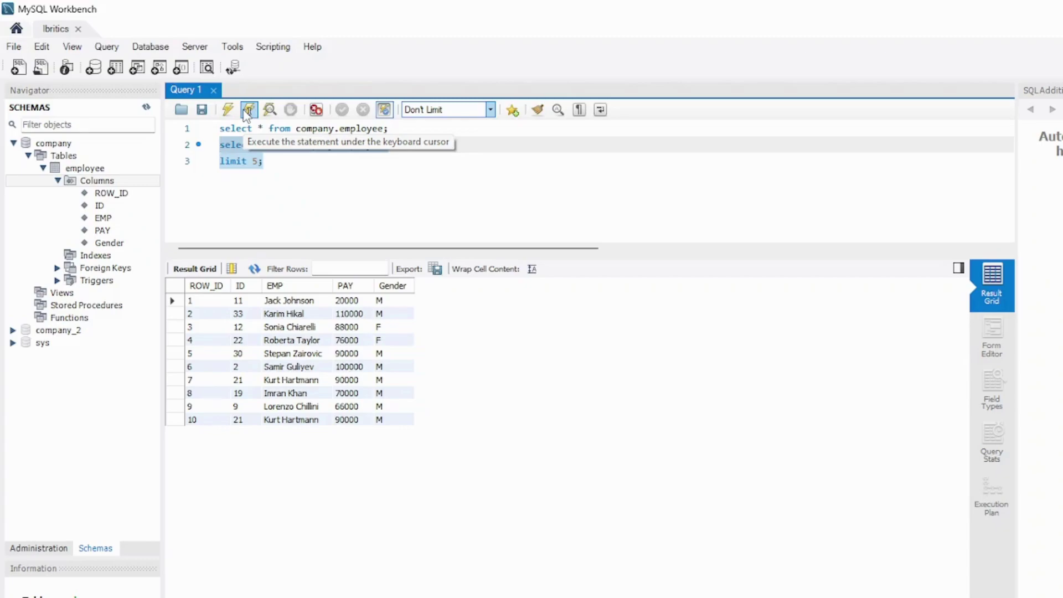
left_click(248, 111)
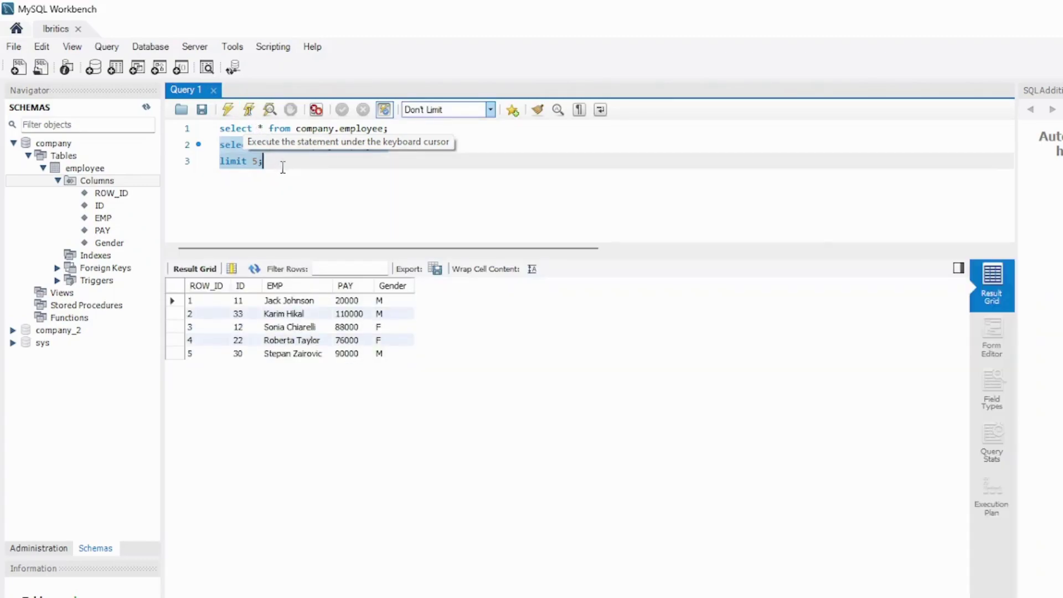
left_click(283, 170)
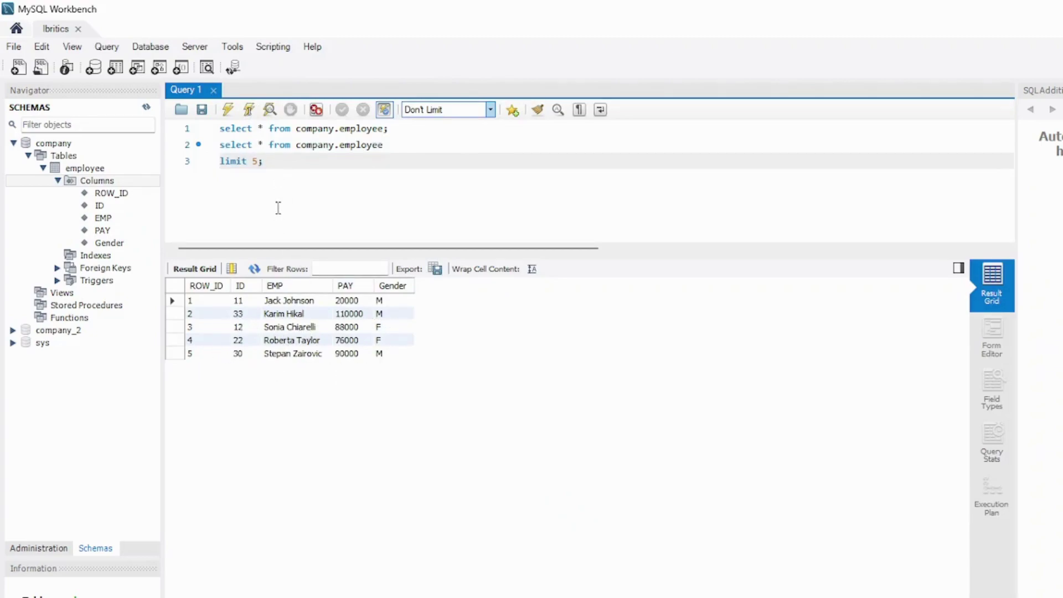
left_click_drag(265, 162, 220, 145)
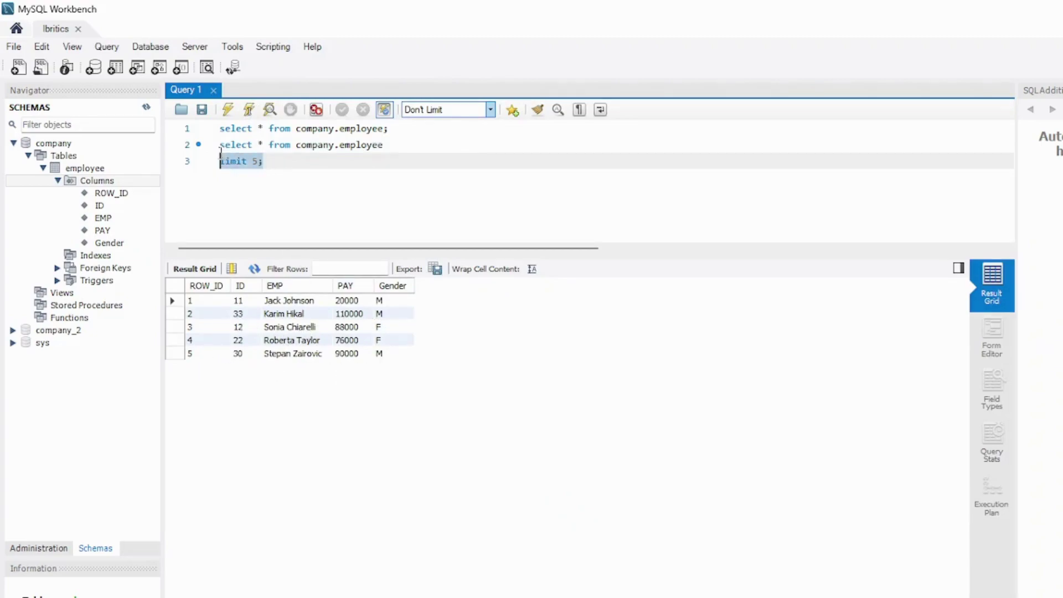
left_click(315, 170)
Write and run SELECT ID, EMP FROM company.employee; to list ID and EMP for all employees
key("Return")
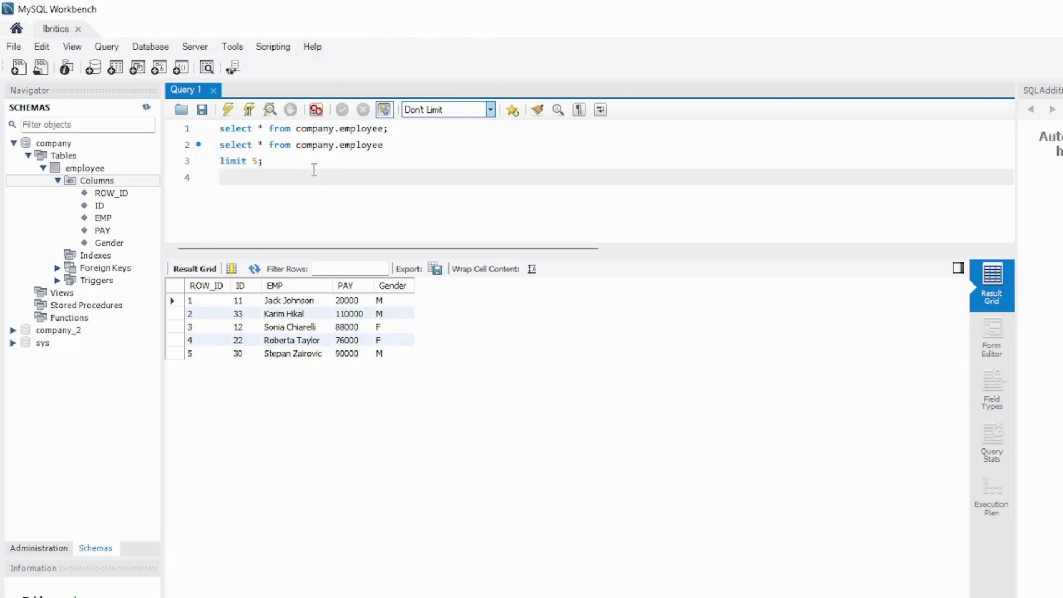
type("select")
type("ID")
type(", EMP")
type(" FROM ")
type("company.")
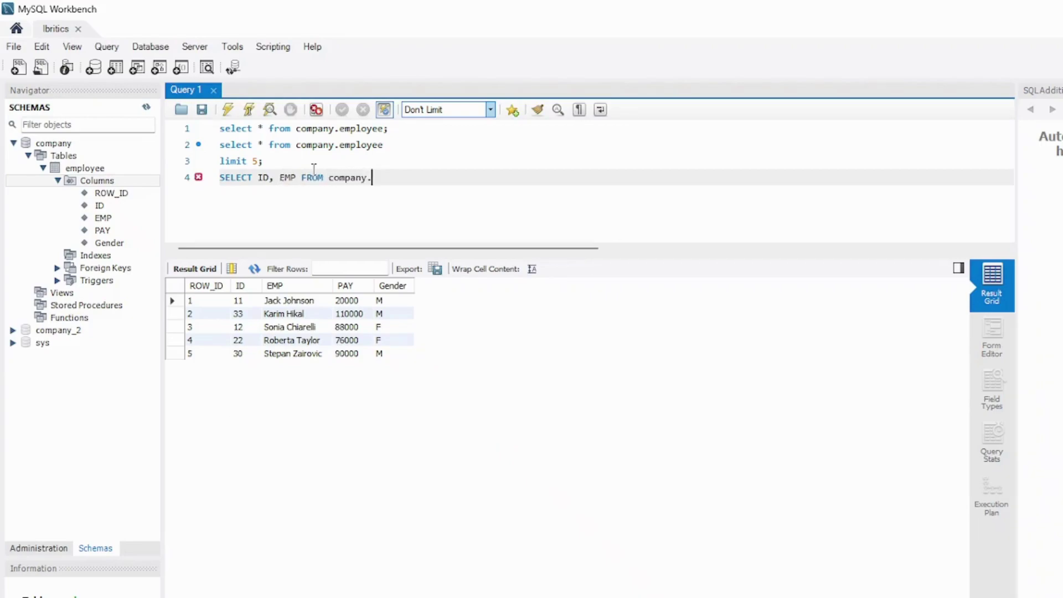
type("employee")
type(";")
left_click_drag(423, 178, 210, 179)
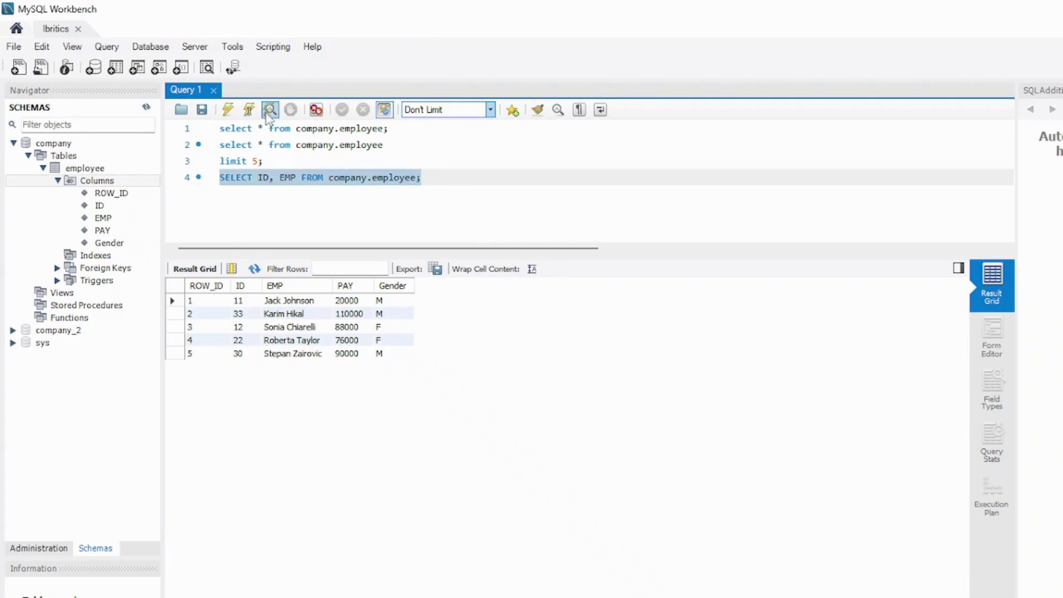
left_click(248, 109)
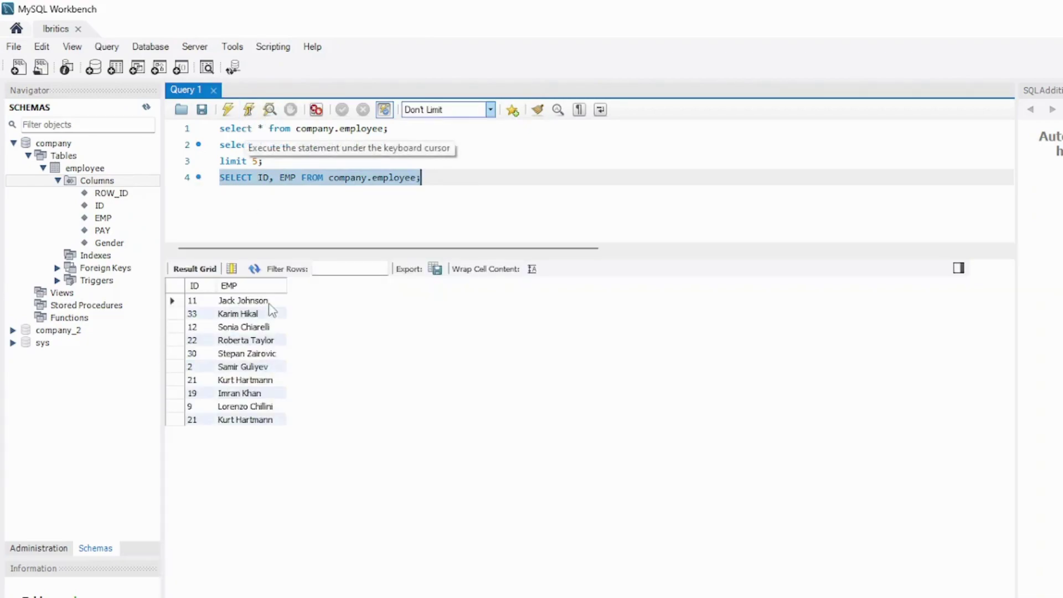
Highlight EMP and company.employee in the third query, then clear the selection
left_click(269, 181)
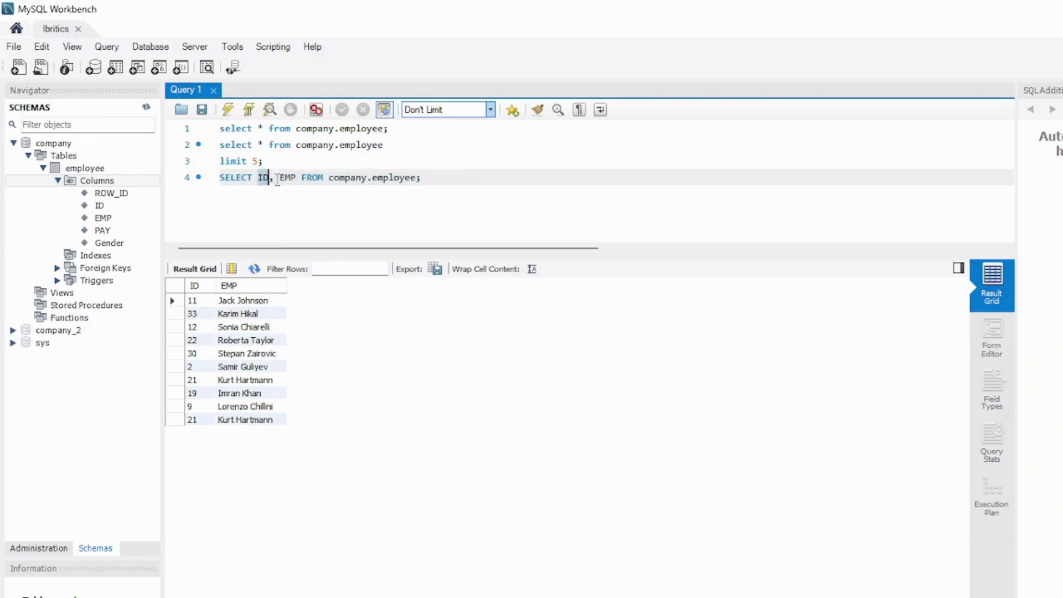
double_click(287, 177)
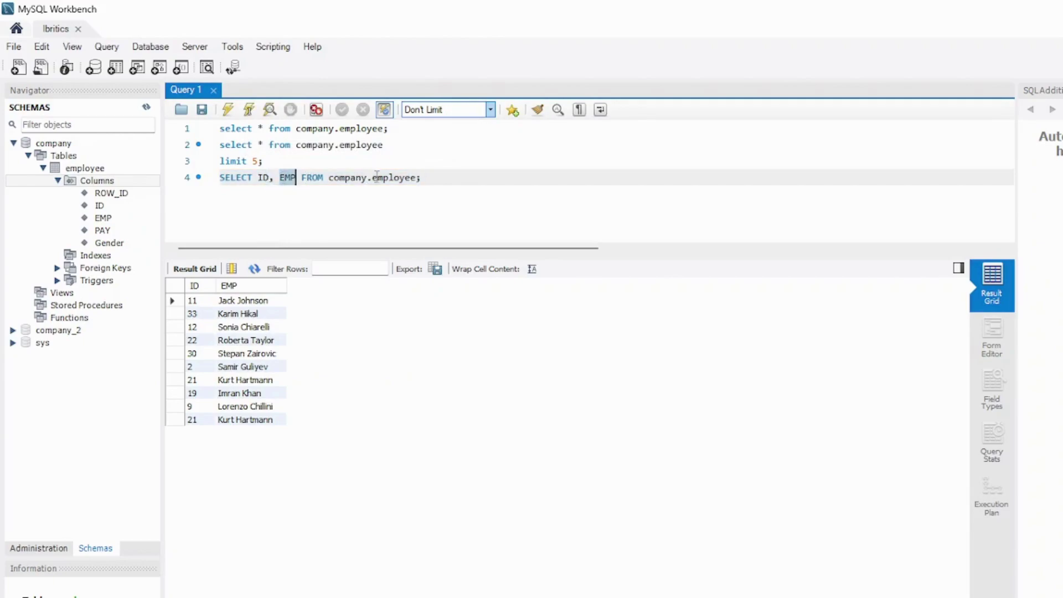
left_click(416, 178)
left_click_drag(328, 178, 419, 179)
left_click(440, 179)
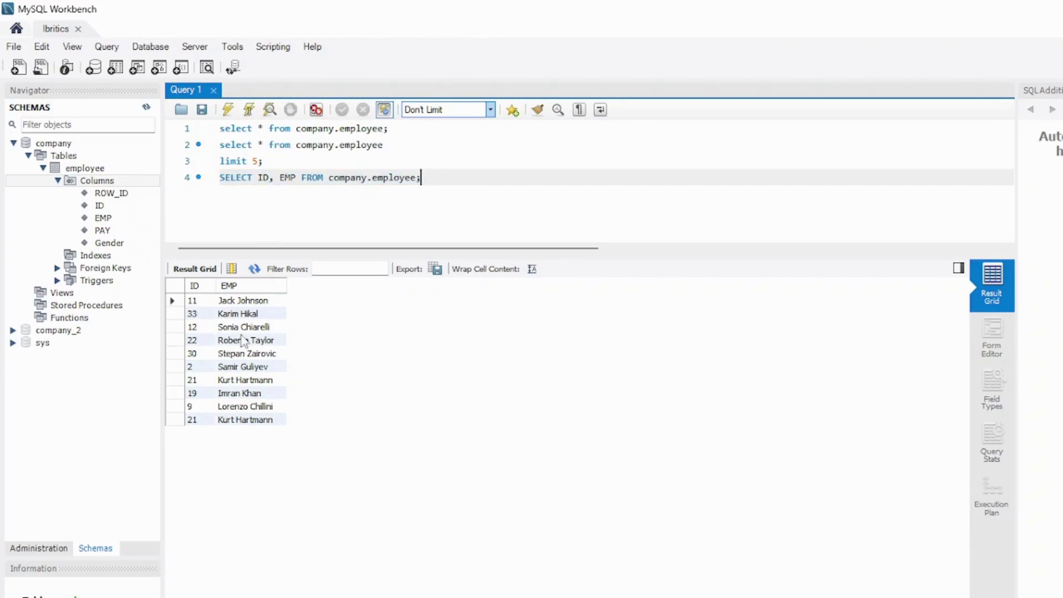